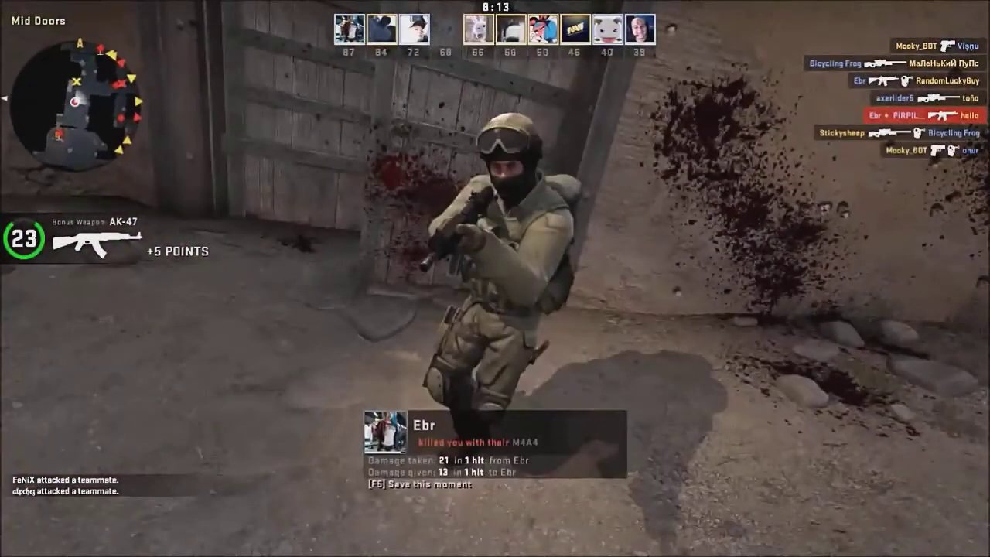
pyautogui.press('b')
pyautogui.click(376, 364)
pyautogui.click(326, 374)
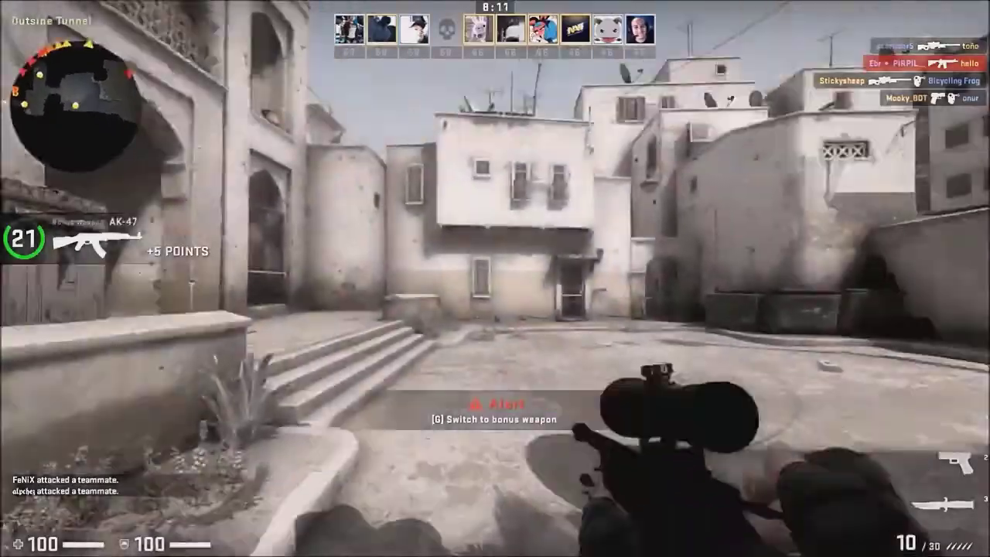
pyautogui.press('w')
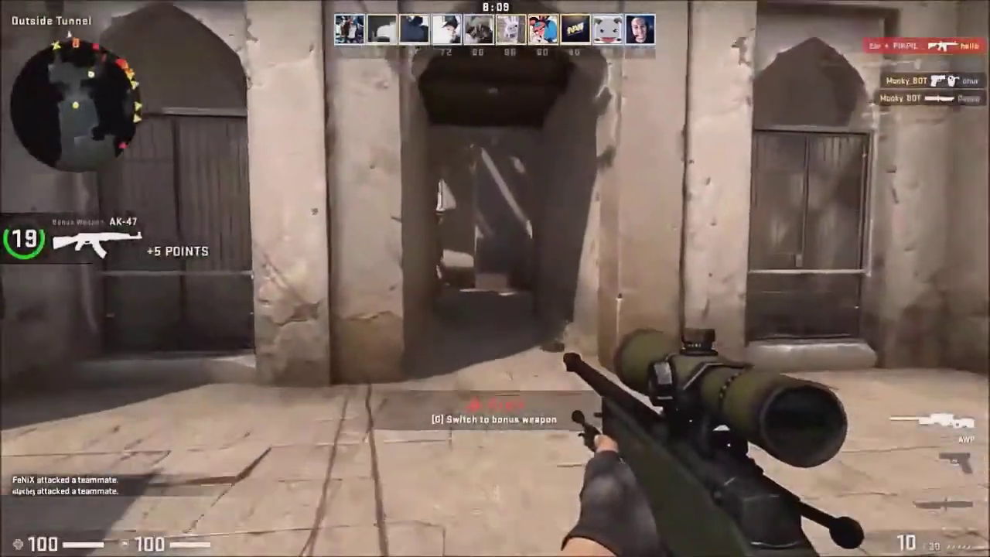
pyautogui.press('w')
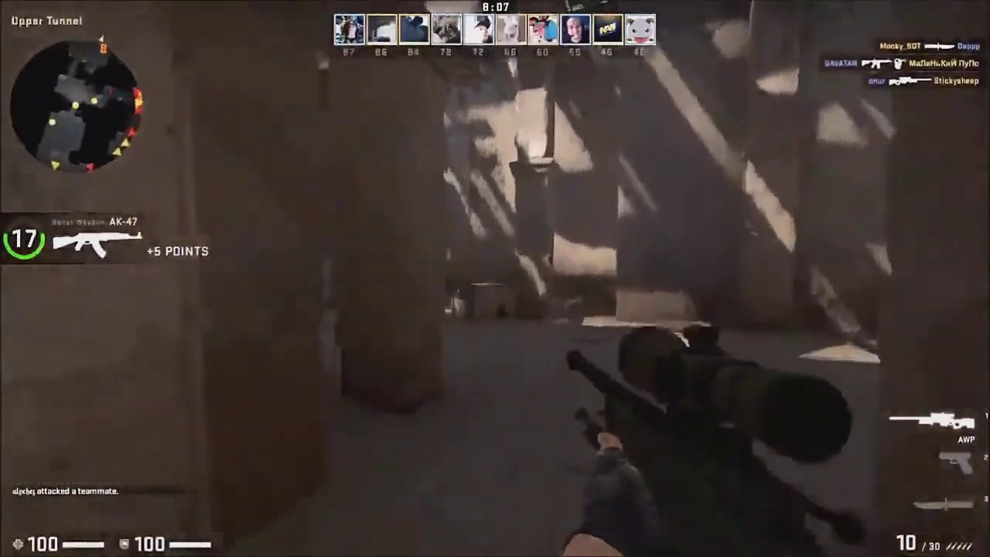
pyautogui.press('w')
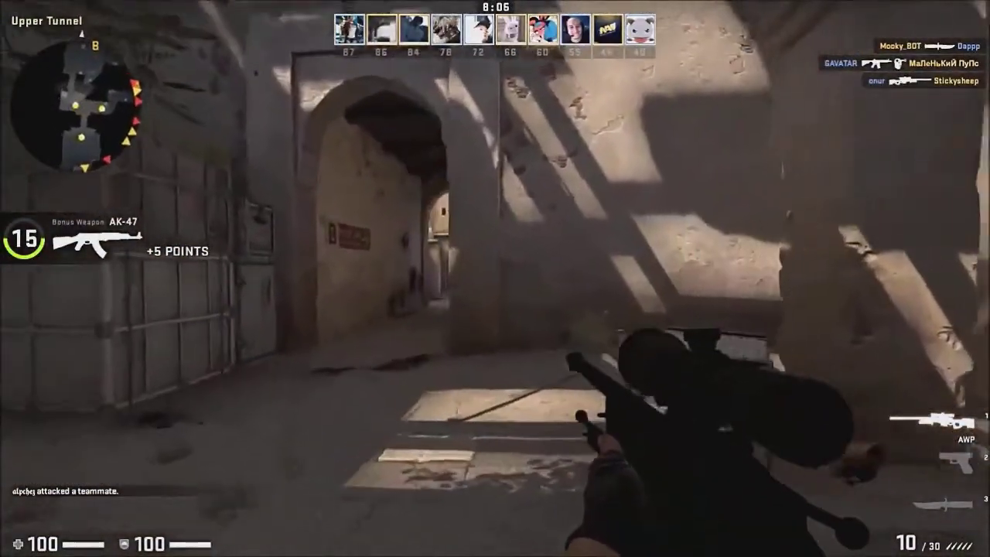
pyautogui.press('w')
pyautogui.rightClick(495, 278)
pyautogui.press('2')
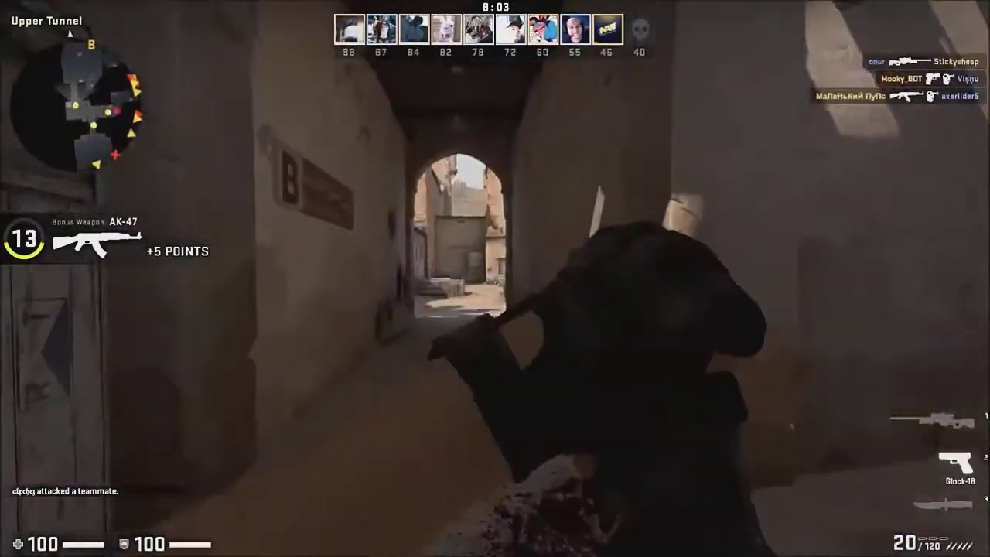
pyautogui.press('1')
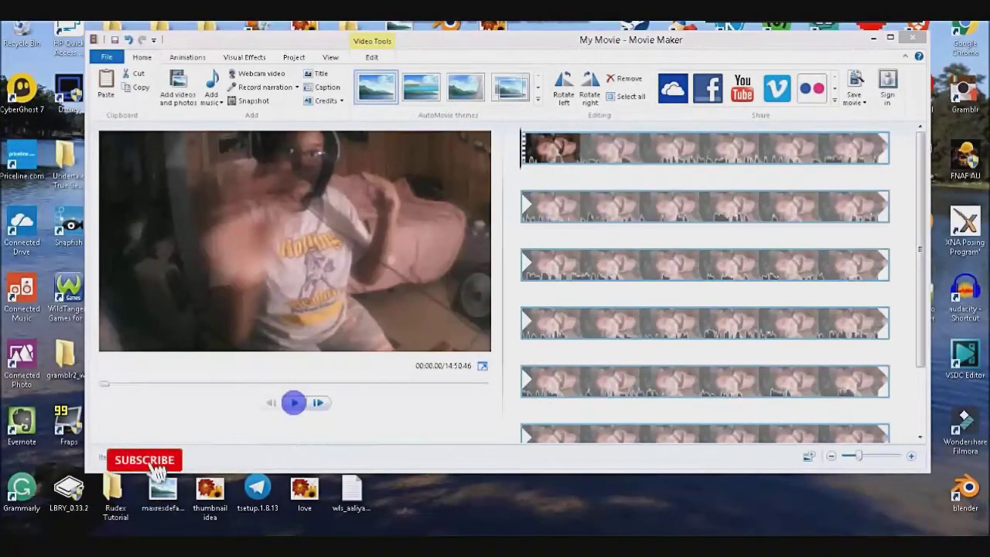
# Step: Save the face-cam movie with the Zune HD (for 720p display) setting as "roblox survivor facefootage part 2" in the Roblox Face Footage folder
pyautogui.click(294, 403)
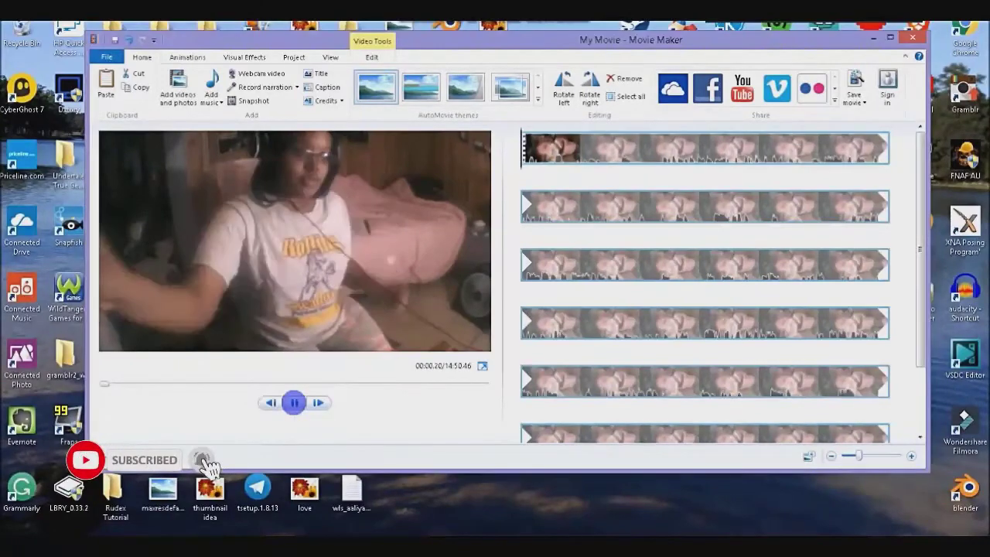
pyautogui.click(294, 402)
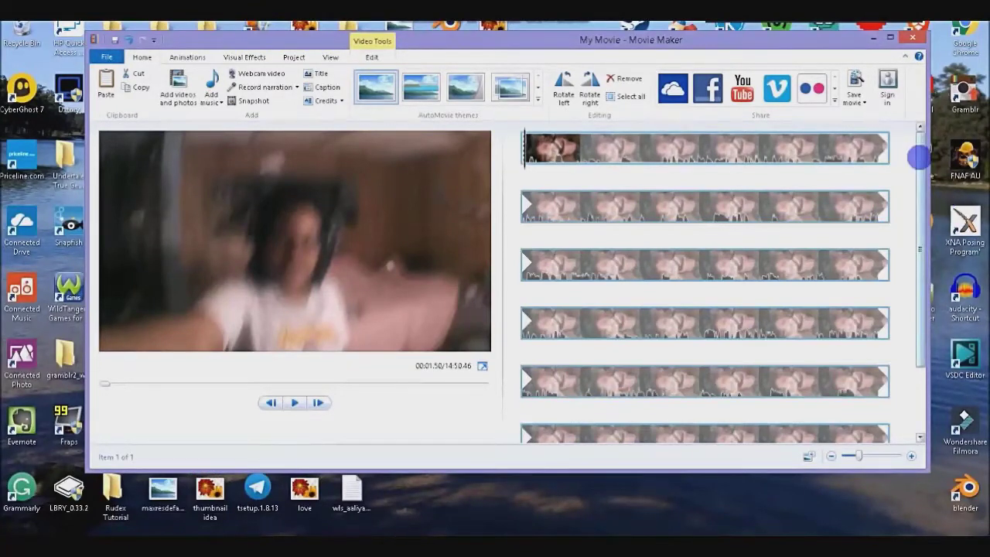
pyautogui.moveTo(921, 155)
pyautogui.mouseDown()
pyautogui.moveTo(924, 222)
pyautogui.moveTo(913, 143)
pyautogui.mouseUp()
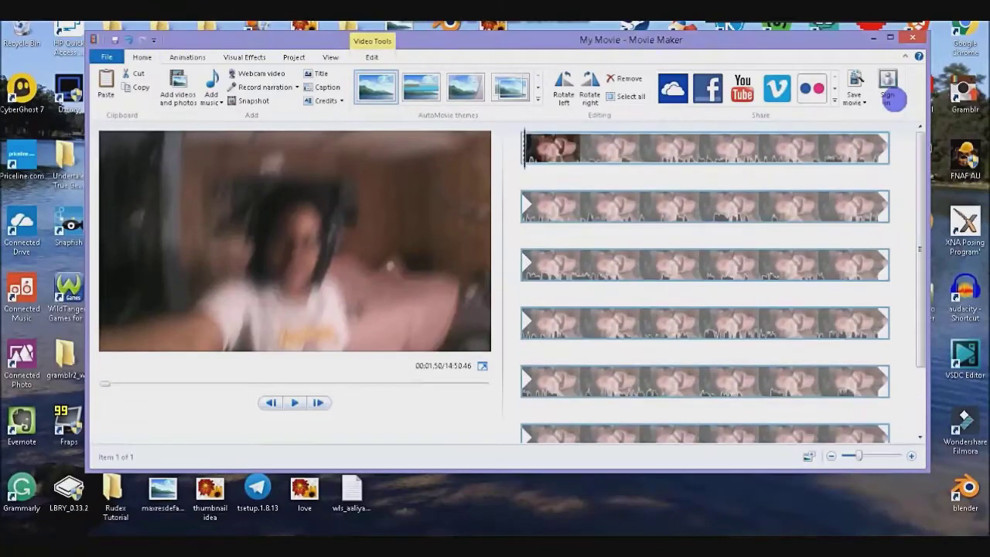
pyautogui.click(856, 96)
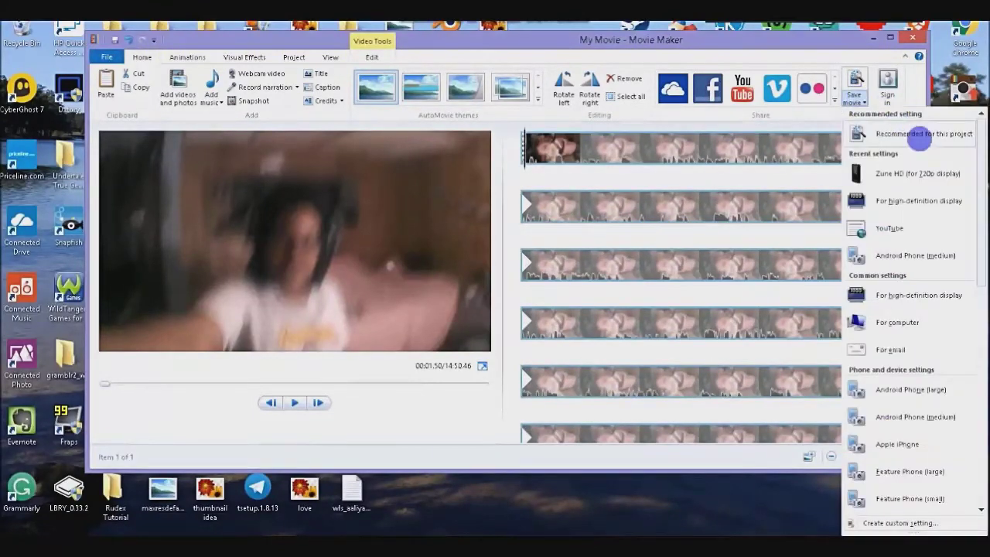
pyautogui.click(886, 173)
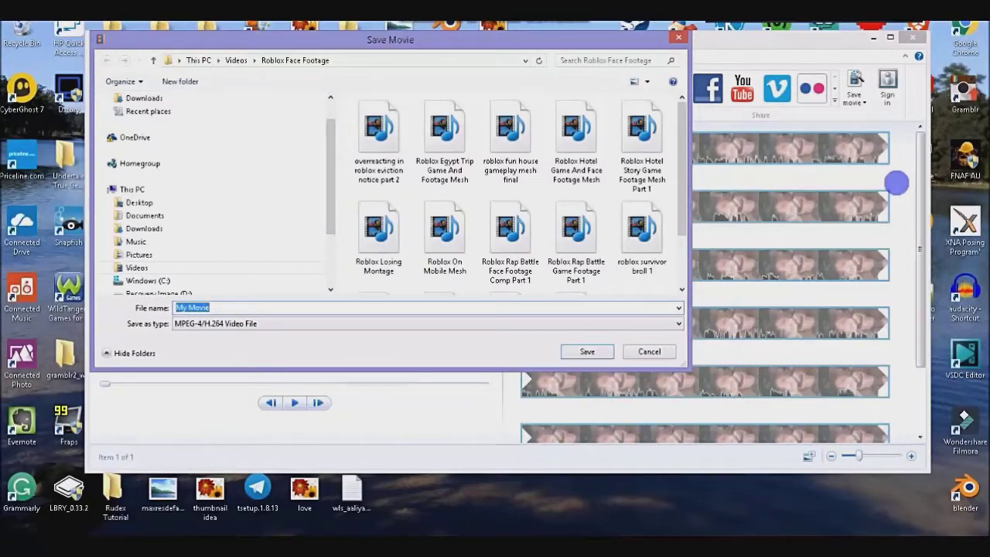
pyautogui.write('roblox su')
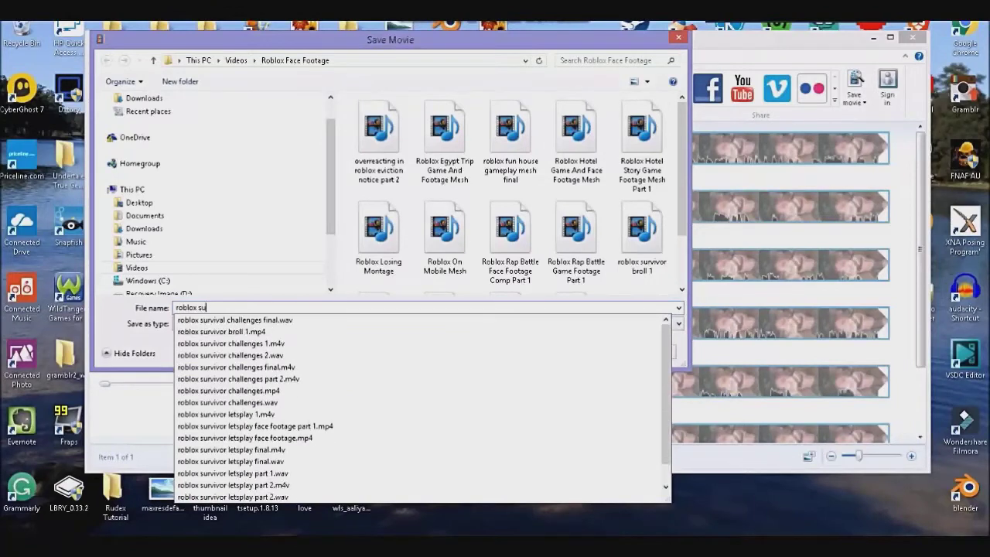
pyautogui.write('rvivor ')
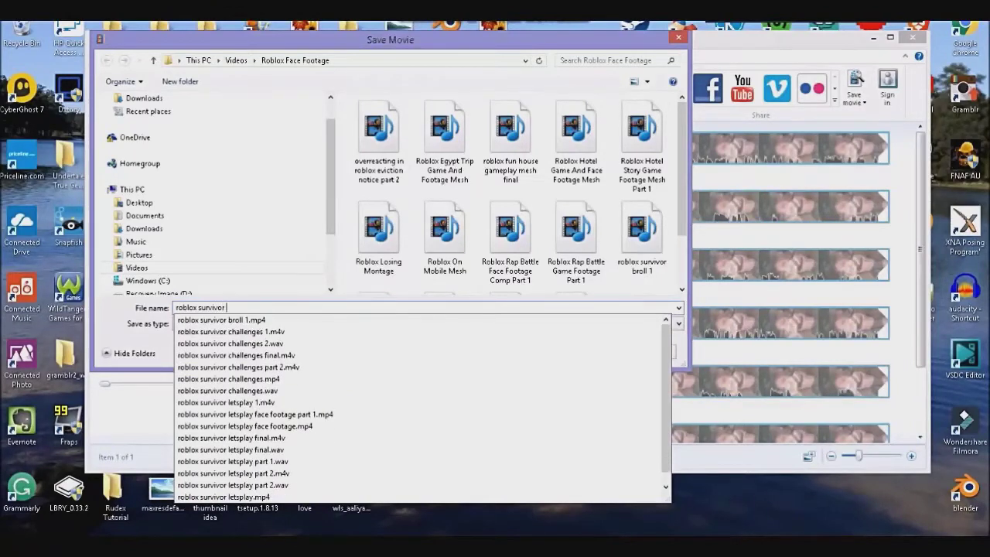
pyautogui.write('facefootage part 2')
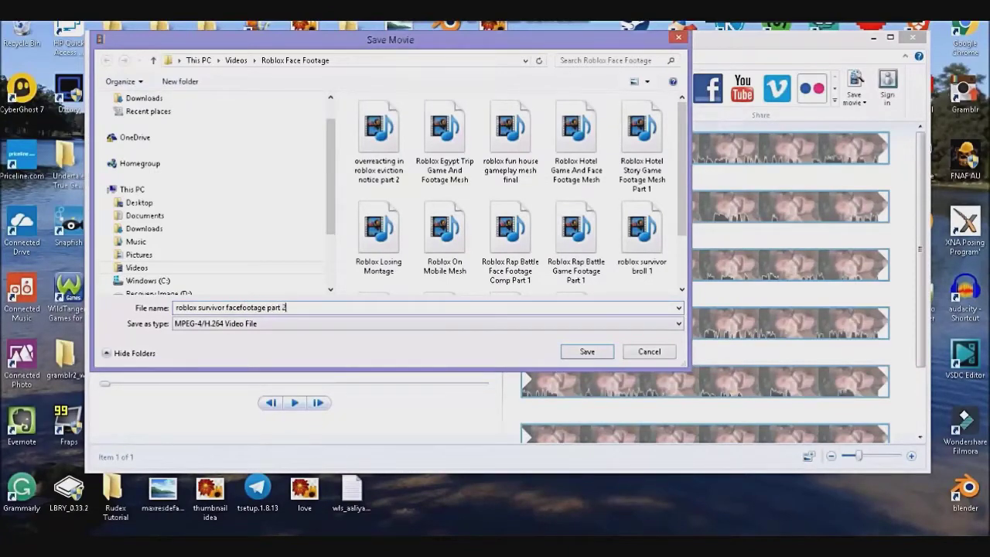
pyautogui.click(610, 350)
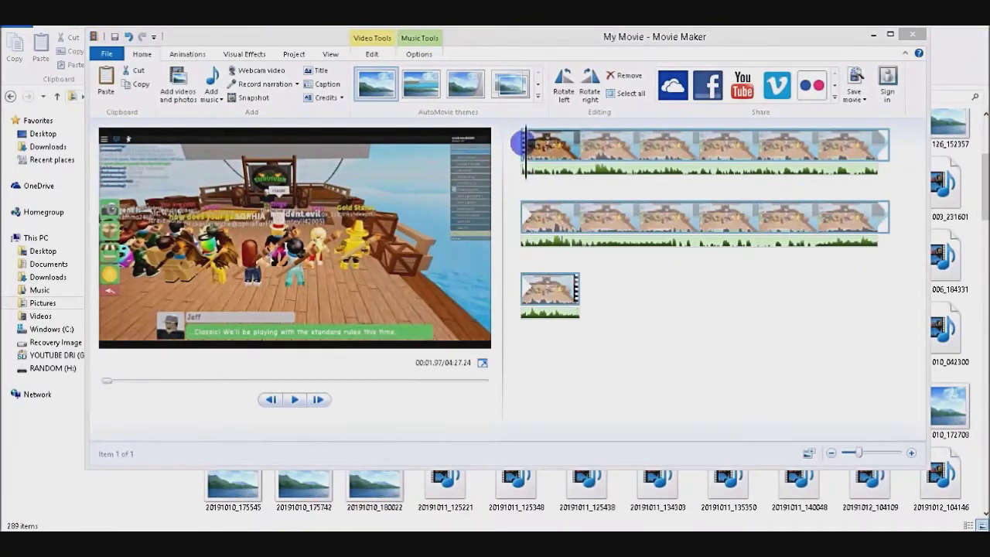
# Step: Save the gameplay movie with the Zune HD (for 720p display) setting as "roblox survivor lets play game footage mesh" in the Roblox Face Footage folder
pyautogui.click(522, 142)
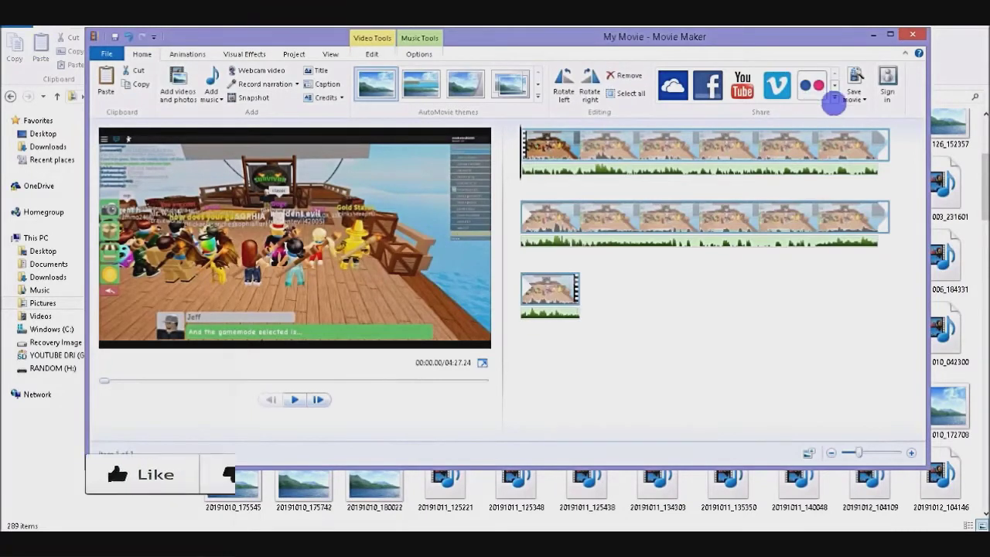
pyautogui.click(850, 93)
pyautogui.click(877, 170)
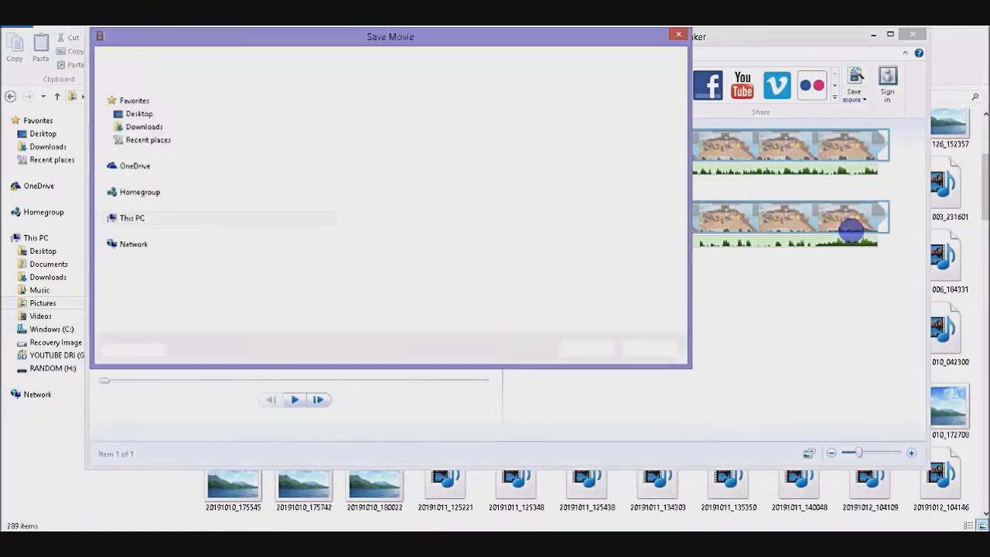
pyautogui.press('BackSpace')
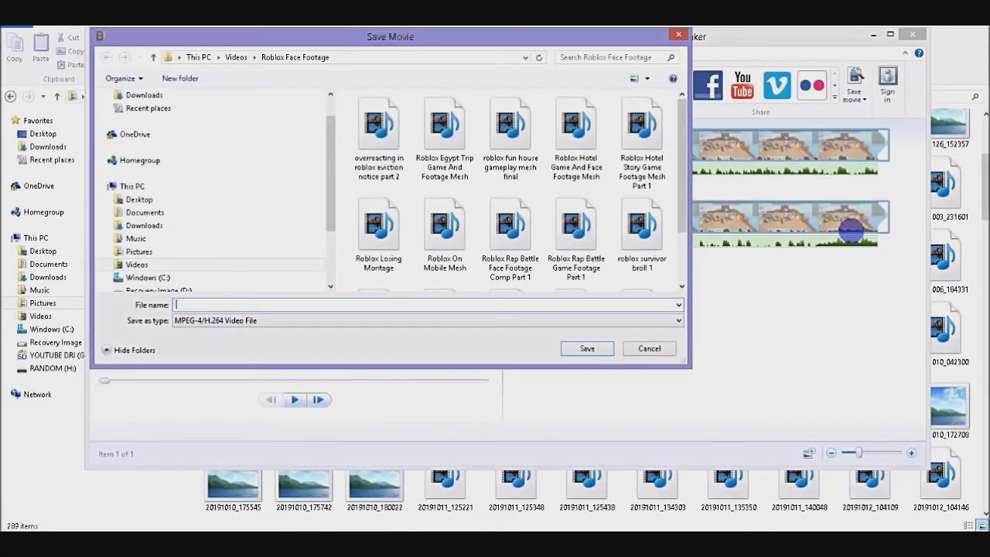
pyautogui.write('r')
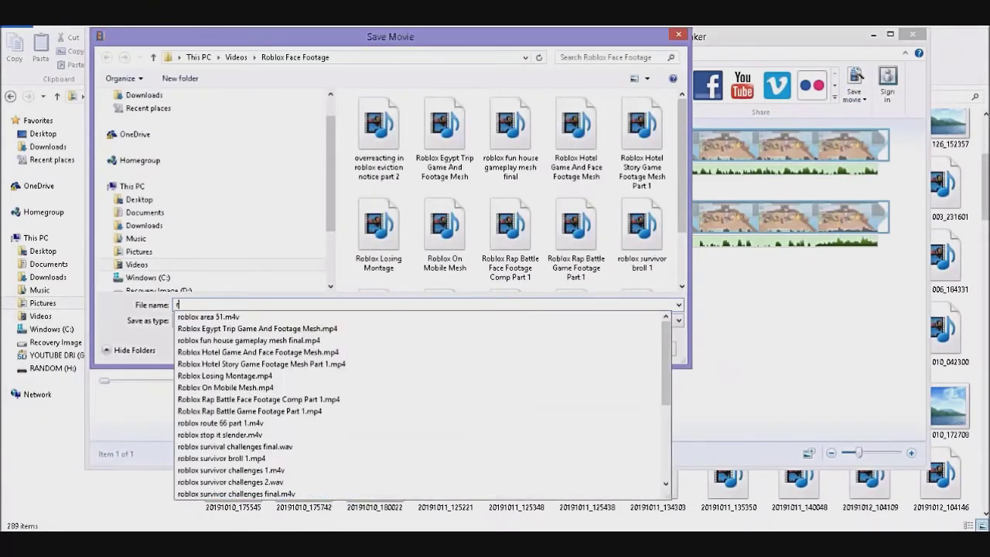
pyautogui.write('oblox survi')
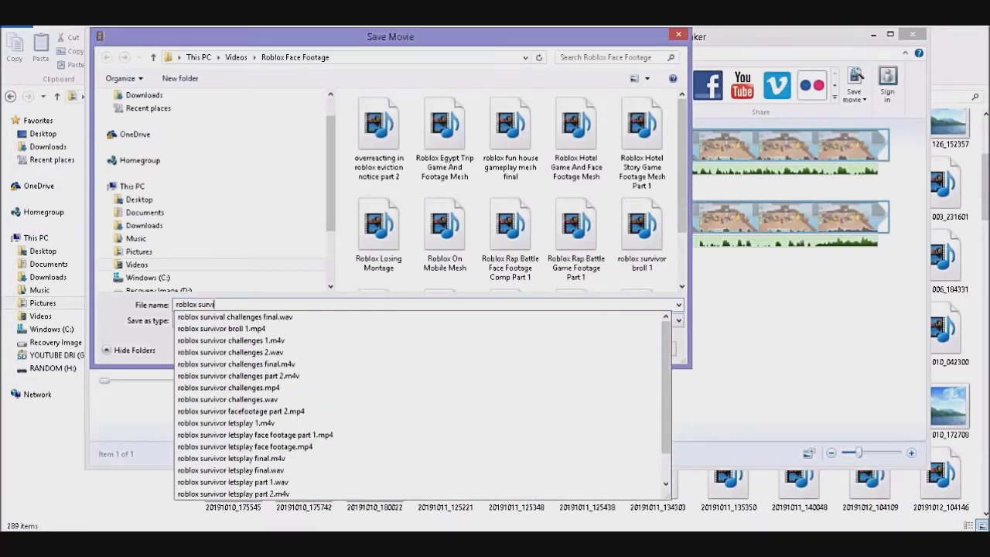
pyautogui.write('vor lets')
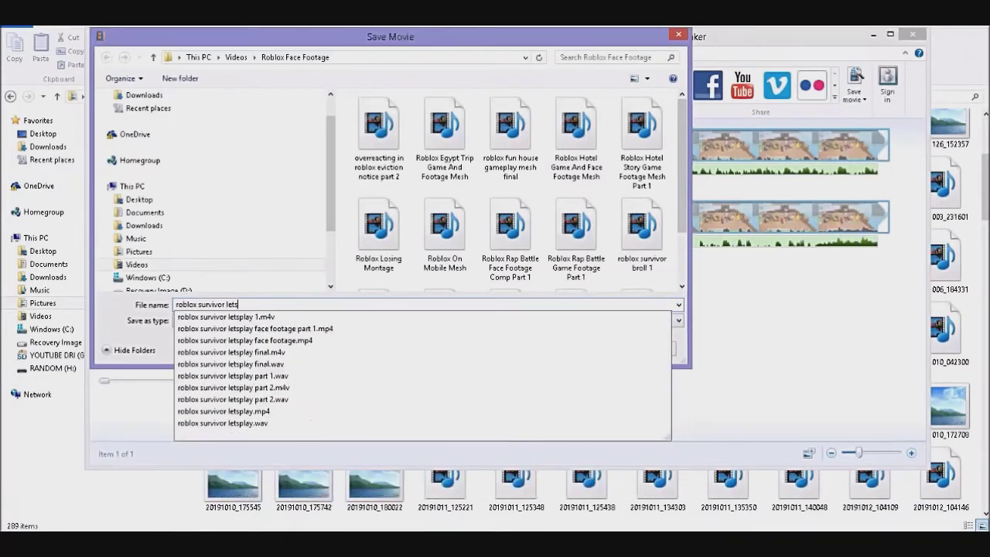
pyautogui.write(' play game footage mesh')
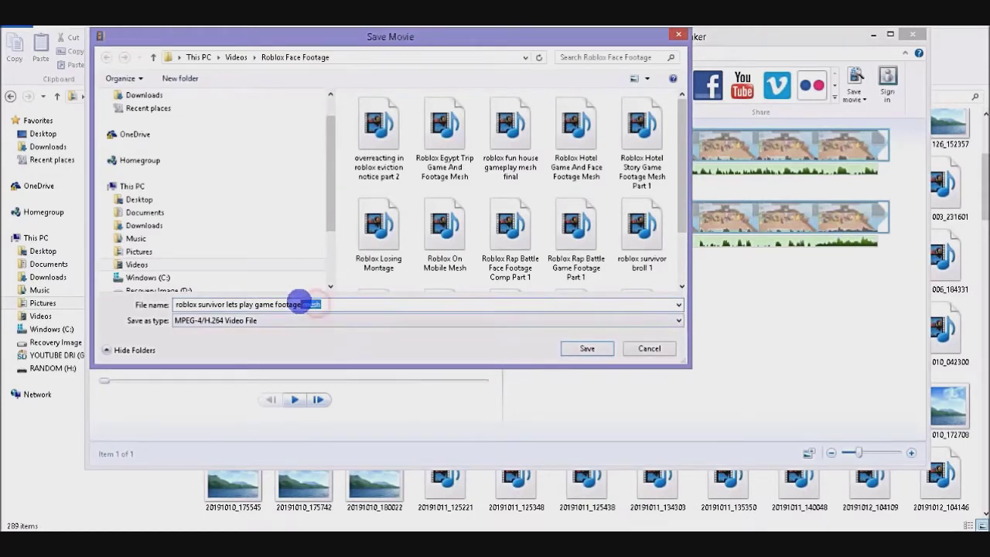
pyautogui.doubleClick(309, 303)
pyautogui.click(325, 304)
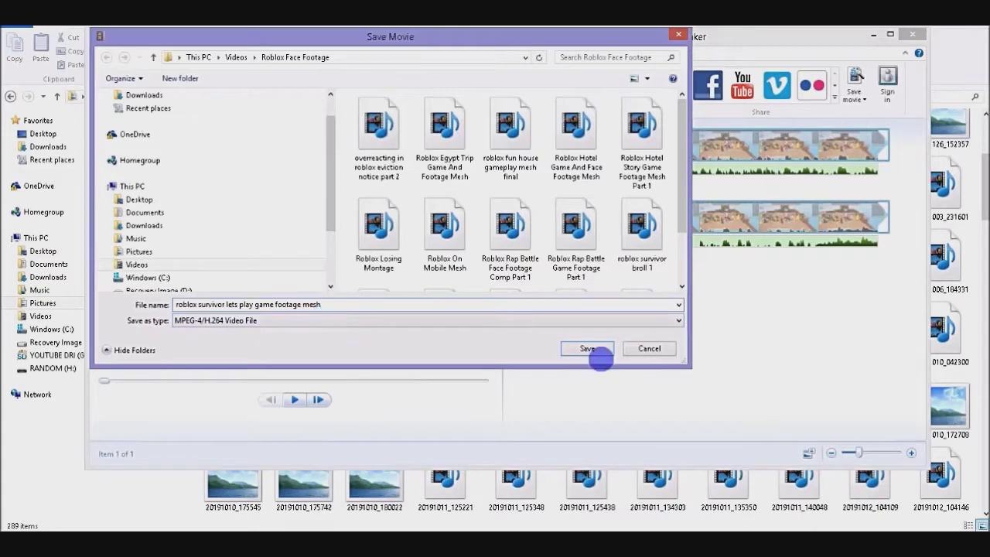
pyautogui.click(597, 352)
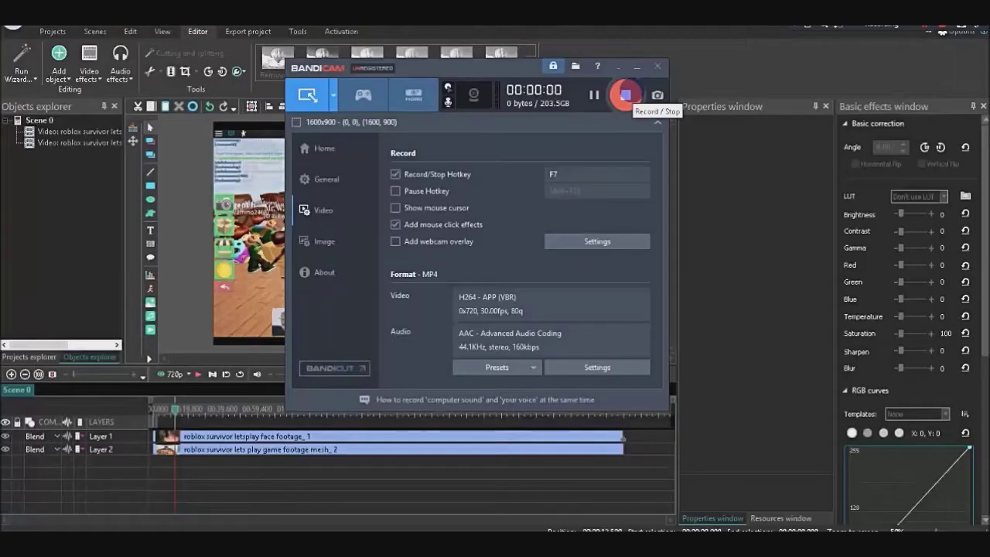
# Step: Set the project's export output file to "Roblox survivor game and face mesh" in the Roblox Face Footage folder, as Quick Time Video (*.mp4)
pyautogui.click(618, 67)
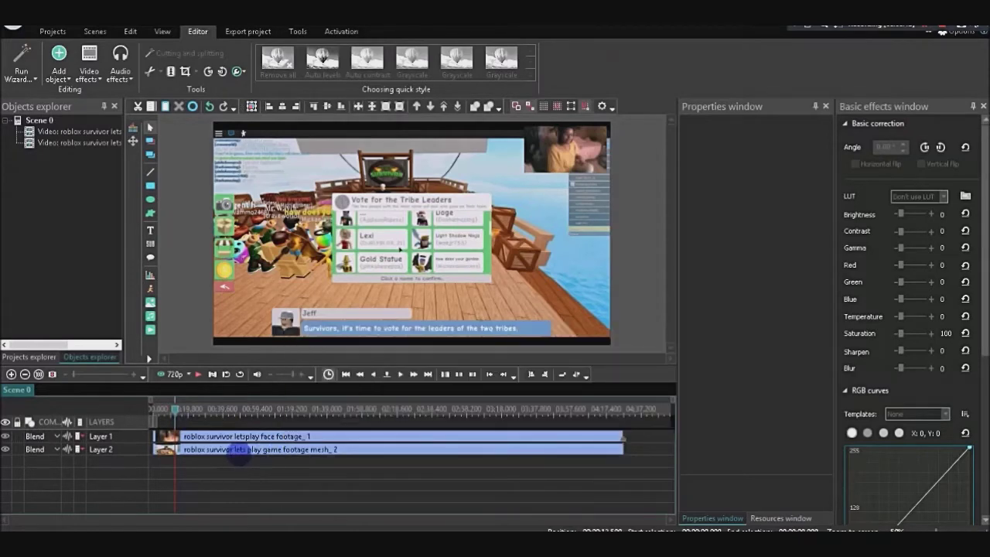
pyautogui.moveTo(267, 449)
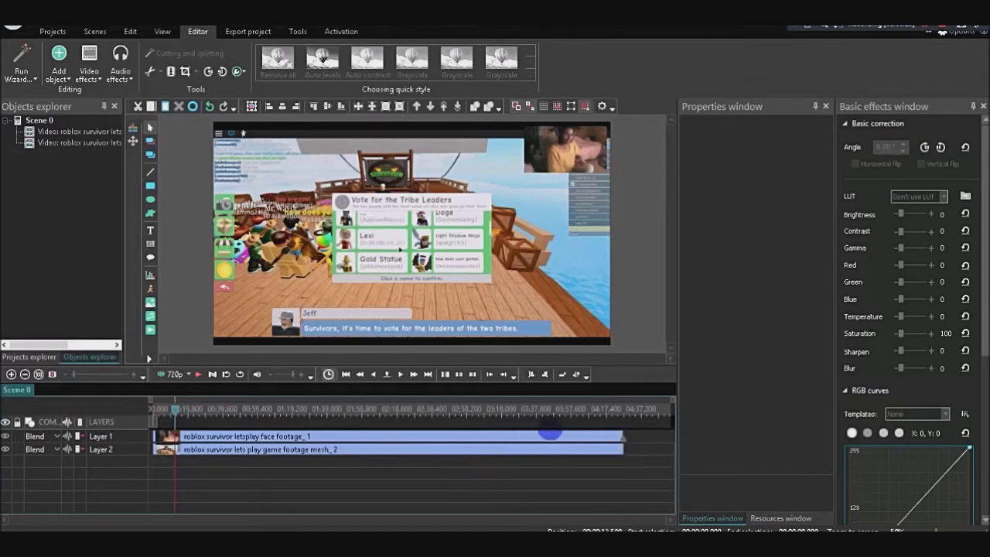
pyautogui.click(258, 34)
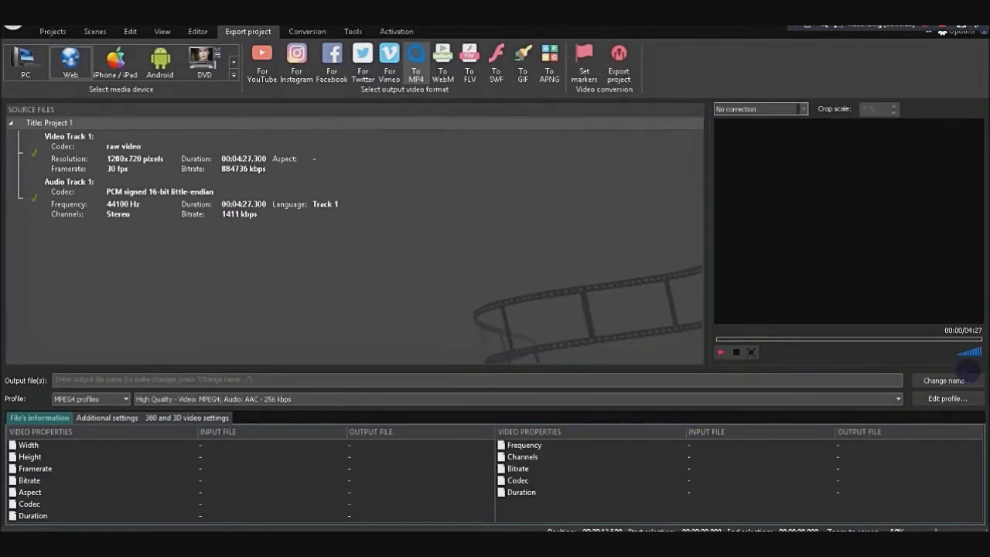
pyautogui.click(956, 378)
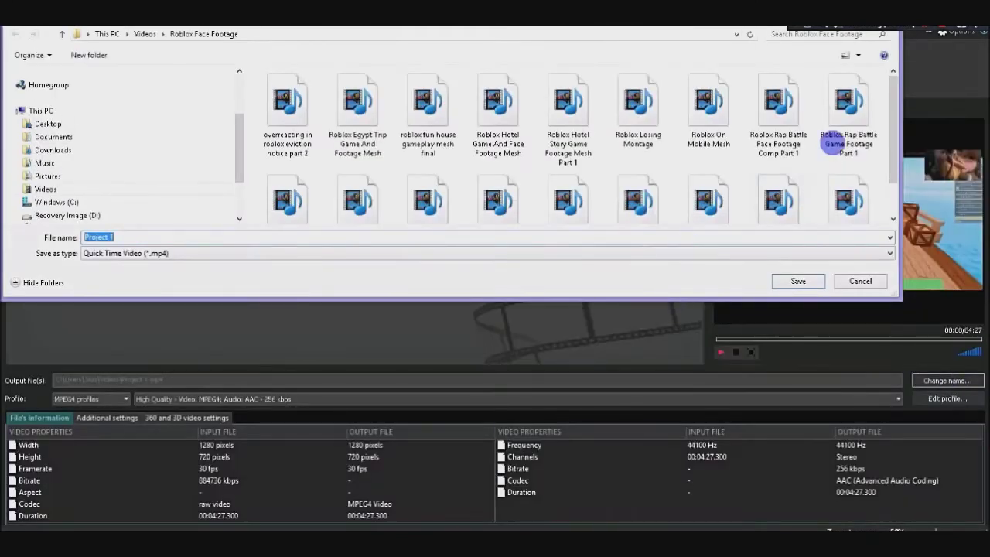
pyautogui.moveTo(894, 95); pyautogui.dragTo(899, 208)
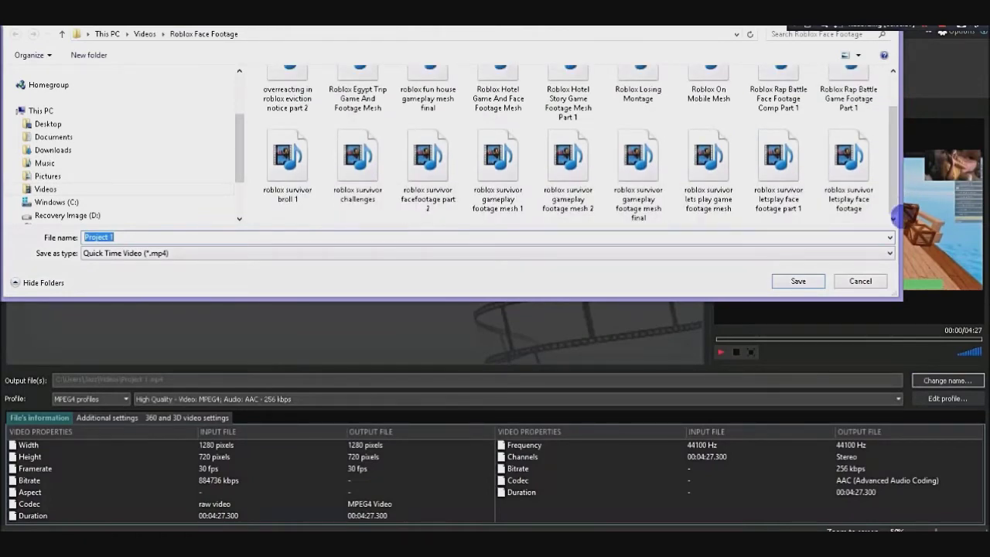
pyautogui.press('BackSpace')
pyautogui.write('Roblox')
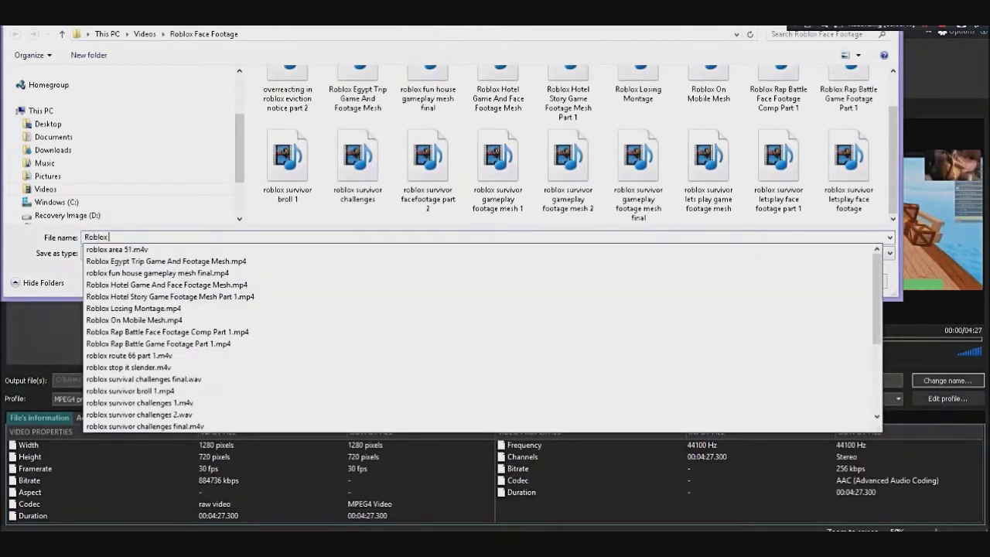
pyautogui.write(' survivor')
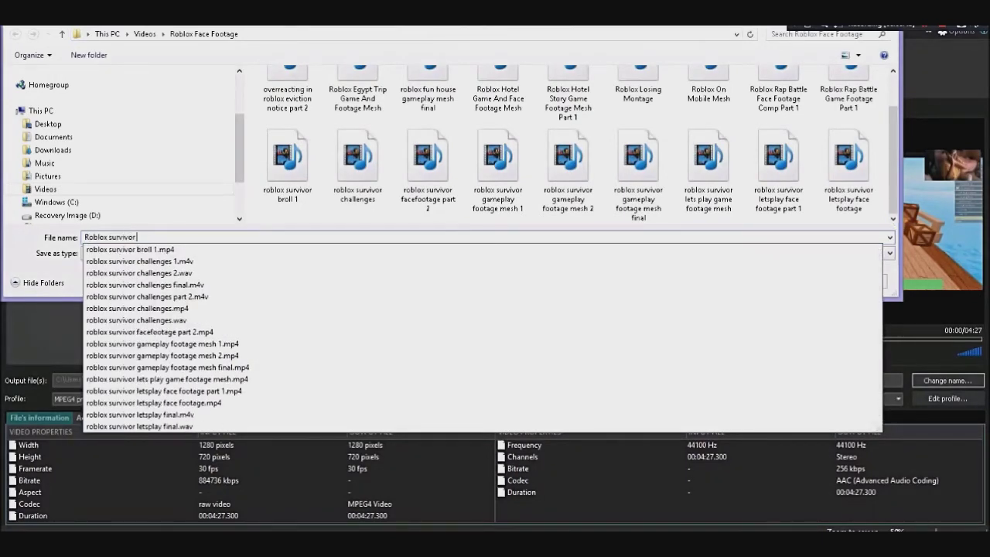
pyautogui.write(' game and f')
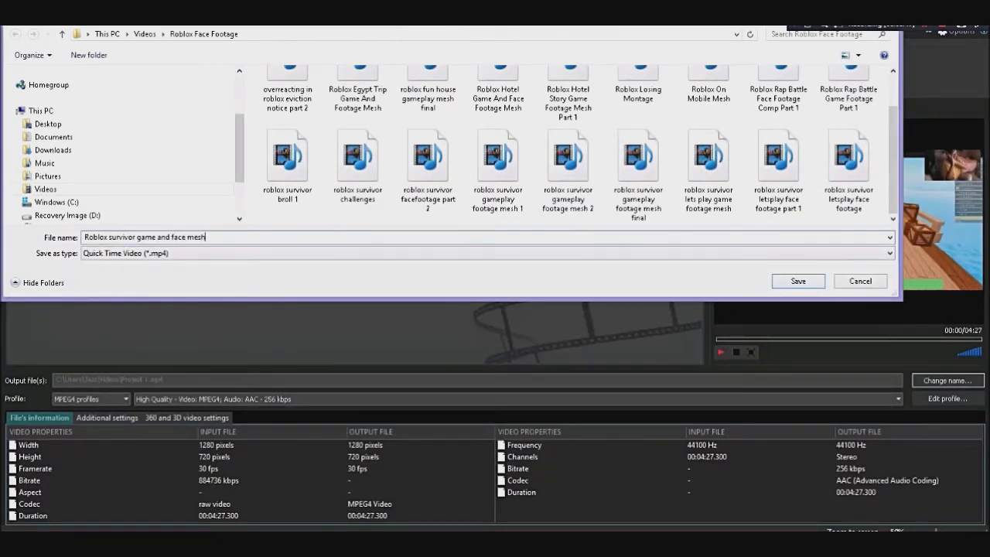
pyautogui.write('ace mesh')
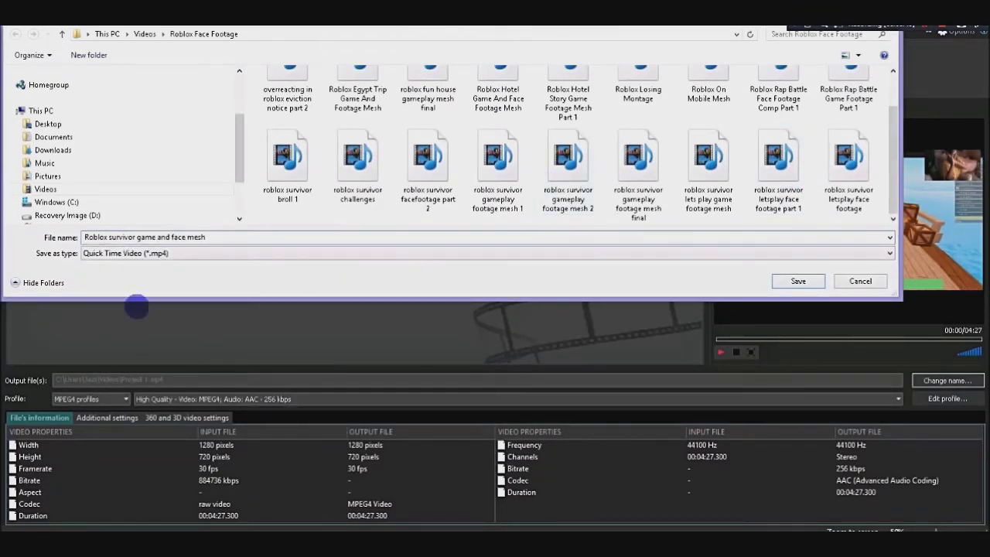
pyautogui.click(785, 280)
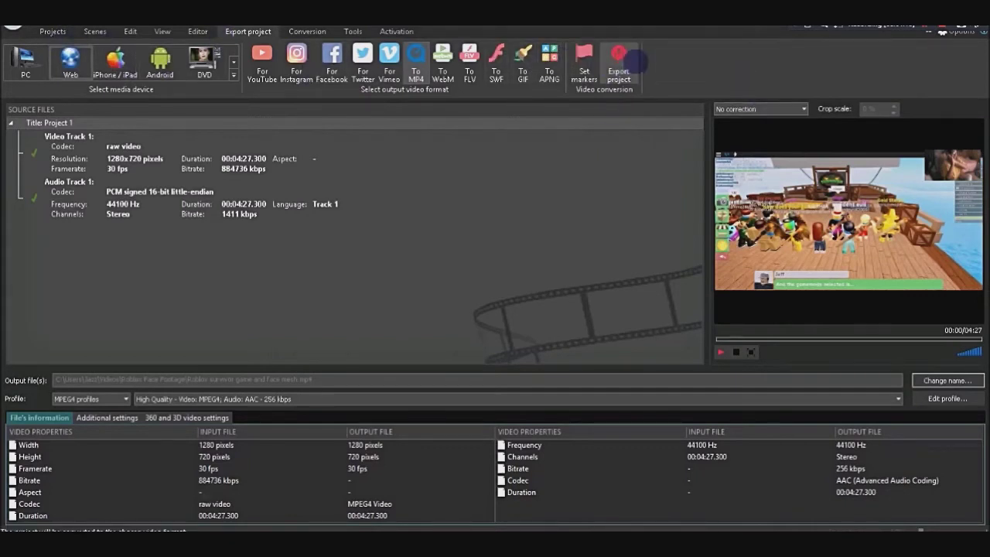
# Step: Start exporting the combined project and dismiss the premium features notice
pyautogui.click(621, 60)
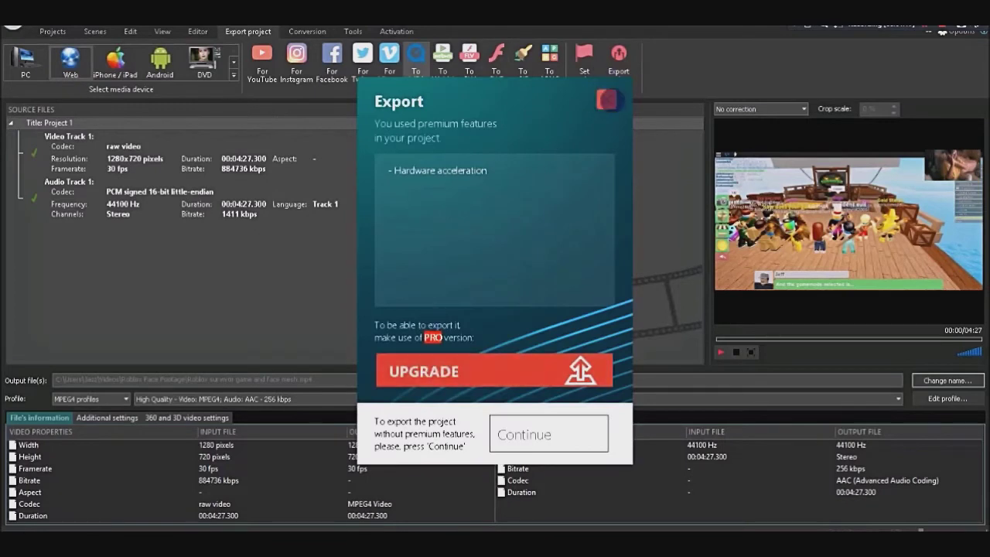
pyautogui.click(607, 99)
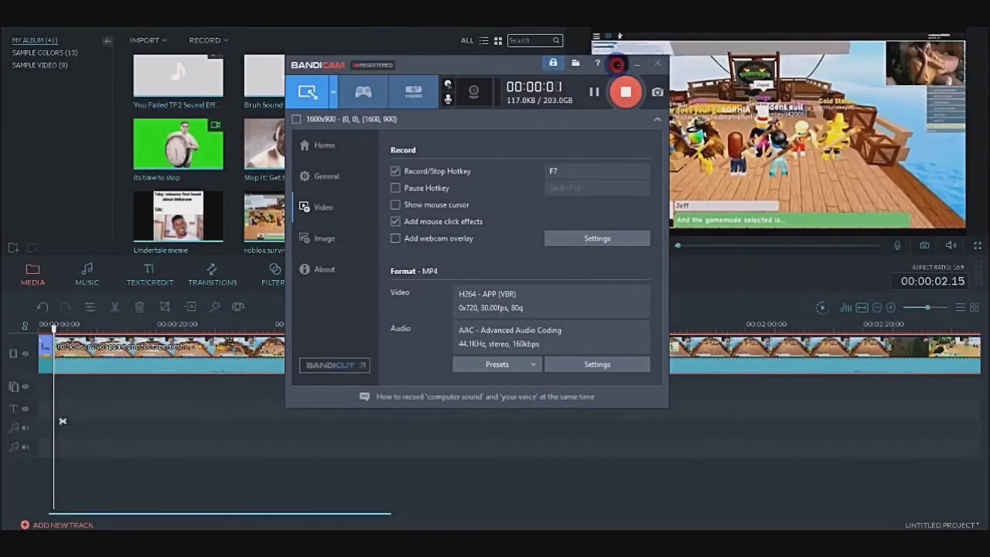
# Step: In Wondershare Filmora, render the timeline containing the combined game and face footage for smooth preview playback
pyautogui.click(618, 64)
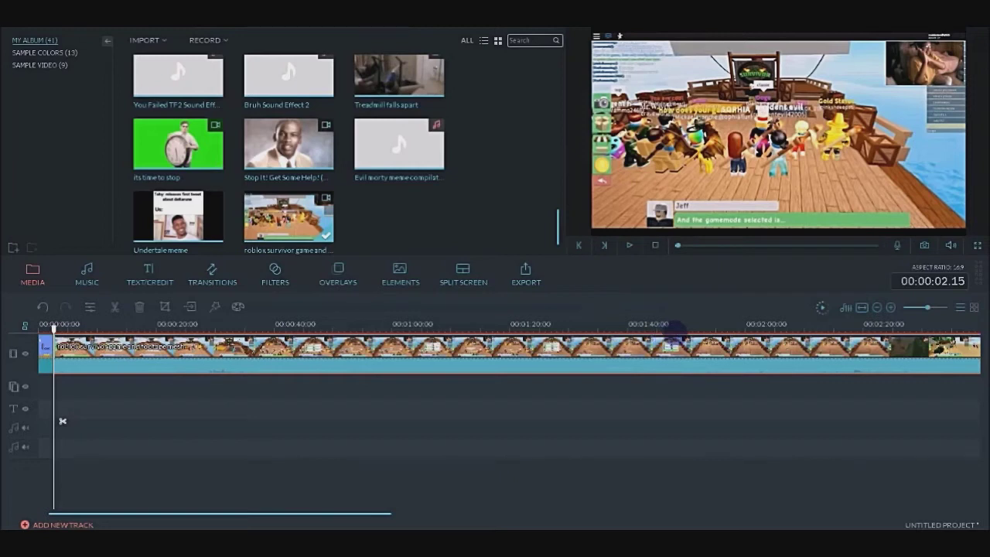
pyautogui.scroll(-1, 696, 323)
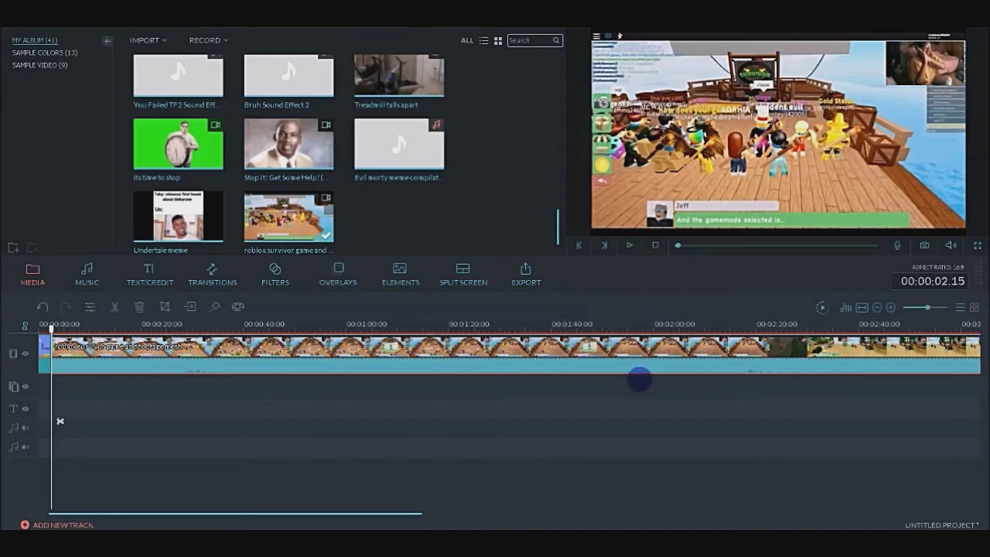
pyautogui.moveTo(556, 226)
pyautogui.mouseDown()
pyautogui.moveTo(557, 160)
pyautogui.moveTo(557, 232)
pyautogui.mouseUp()
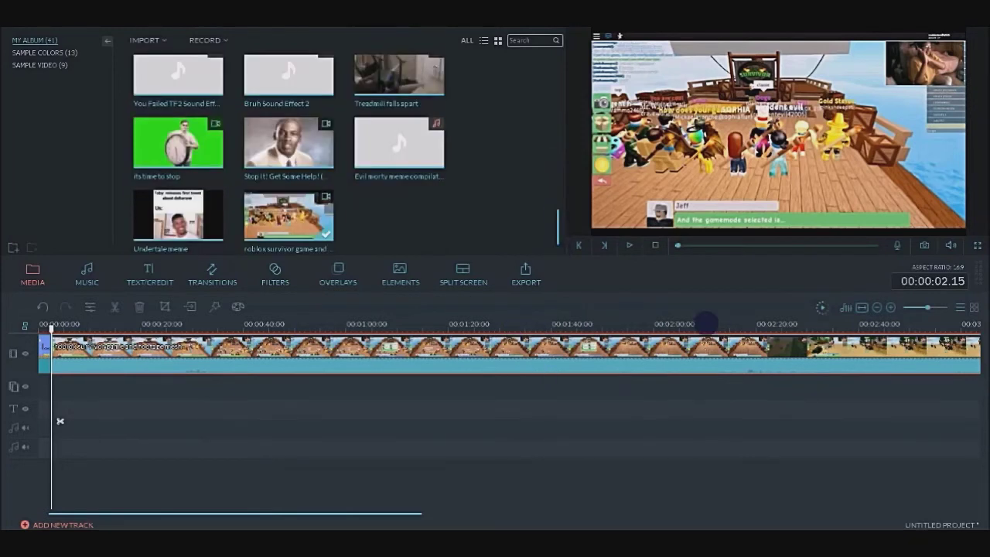
pyautogui.moveTo(775, 324); pyautogui.dragTo(682, 373)
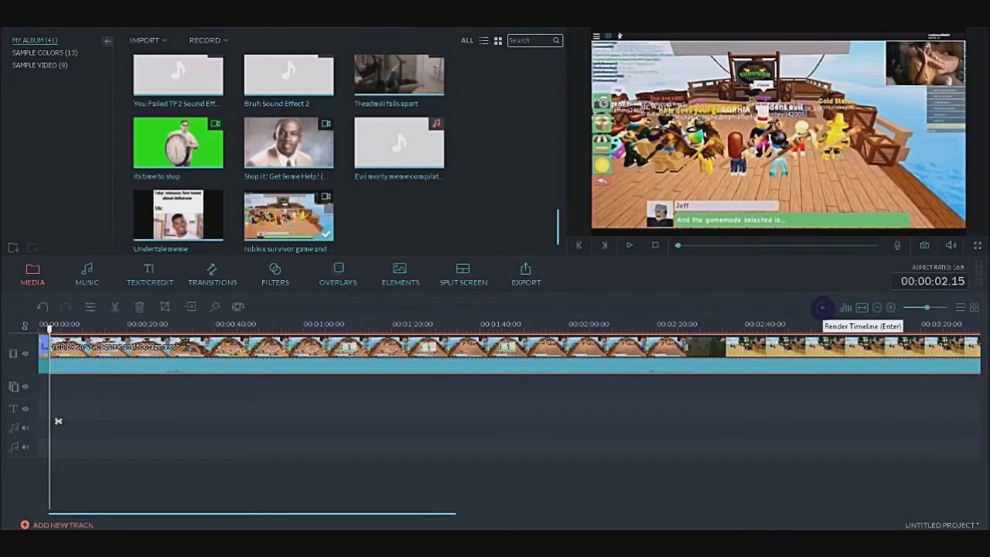
pyautogui.click(822, 308)
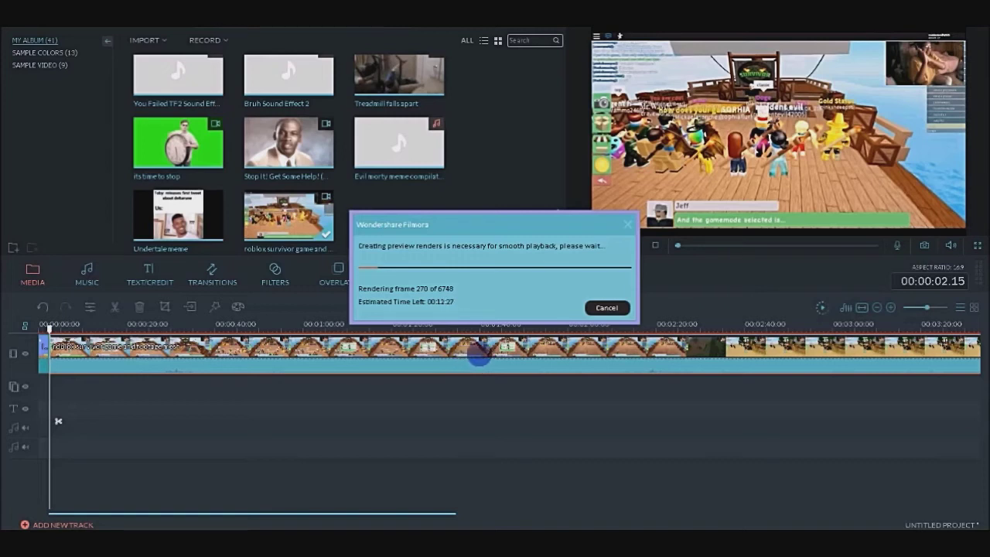
pyautogui.moveTo(560, 227); pyautogui.dragTo(564, 204)
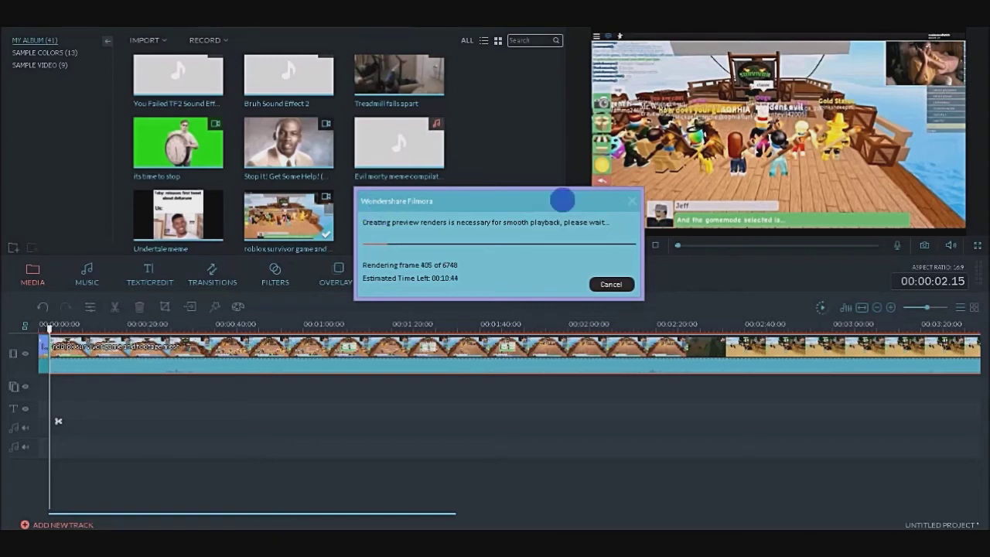
pyautogui.moveTo(537, 197); pyautogui.dragTo(607, 133)
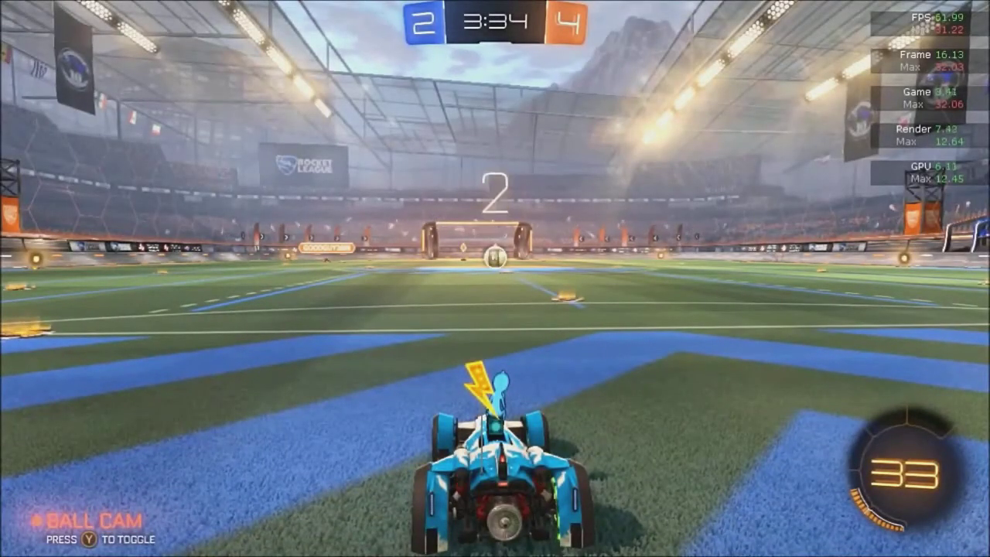
pyautogui.press('w')
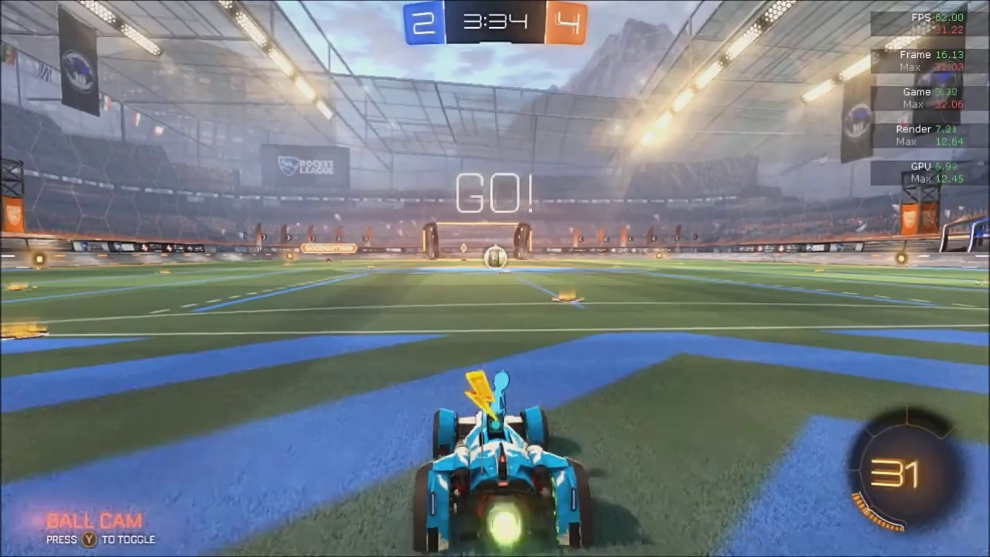